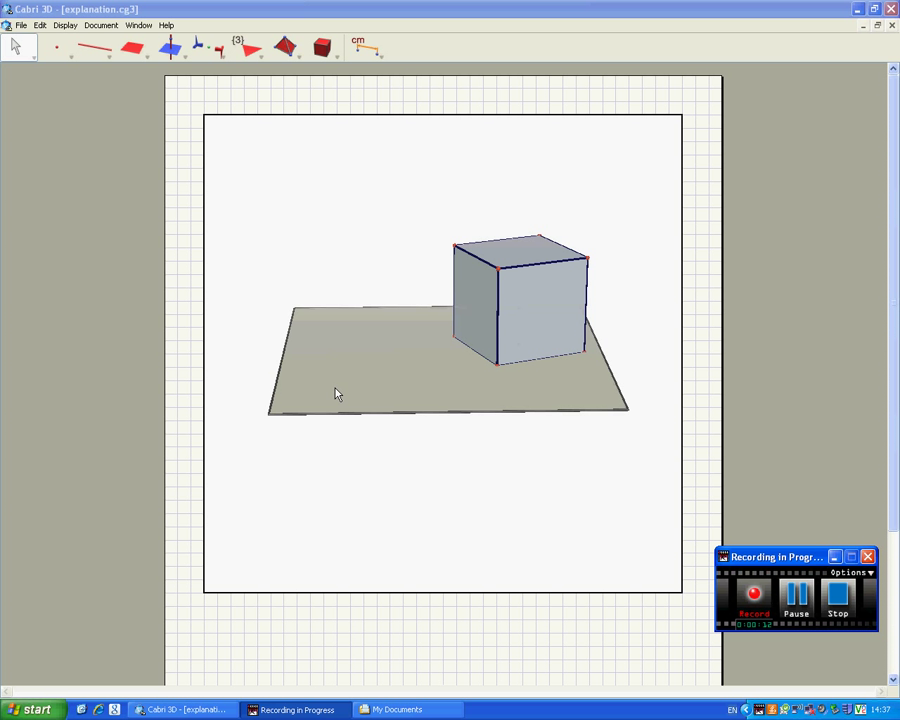
- Draw a short segment between two points on the base plane, in front of the cube's left side
click(96, 50)
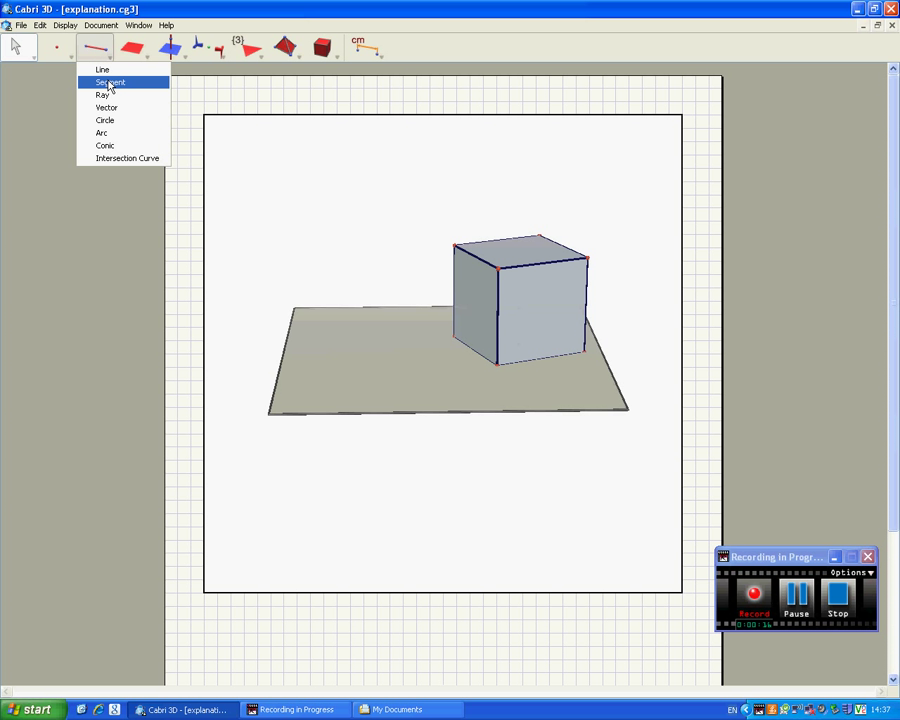
click(110, 84)
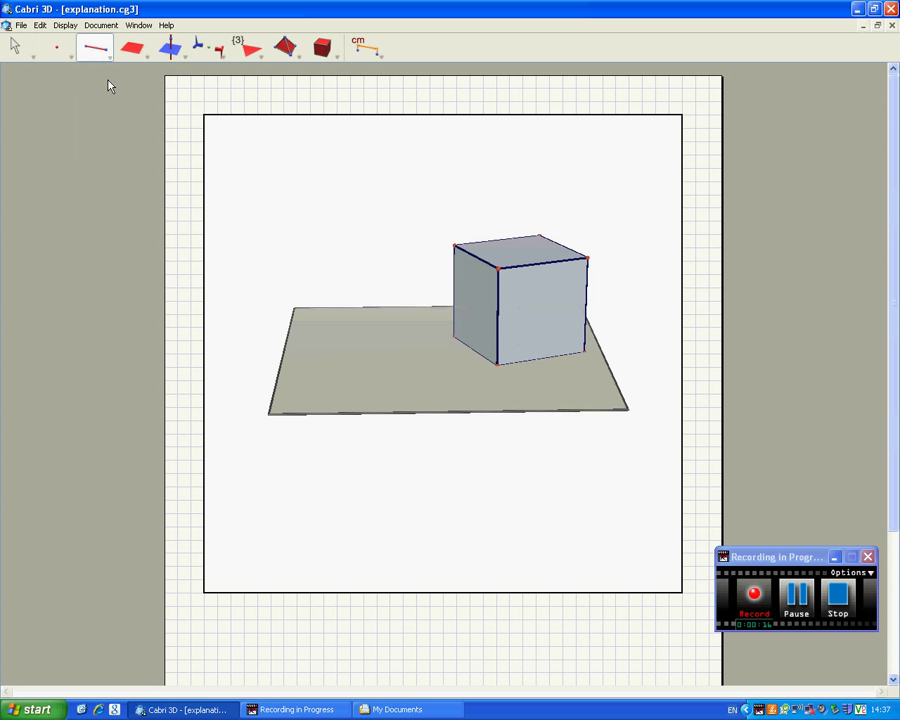
click(365, 378)
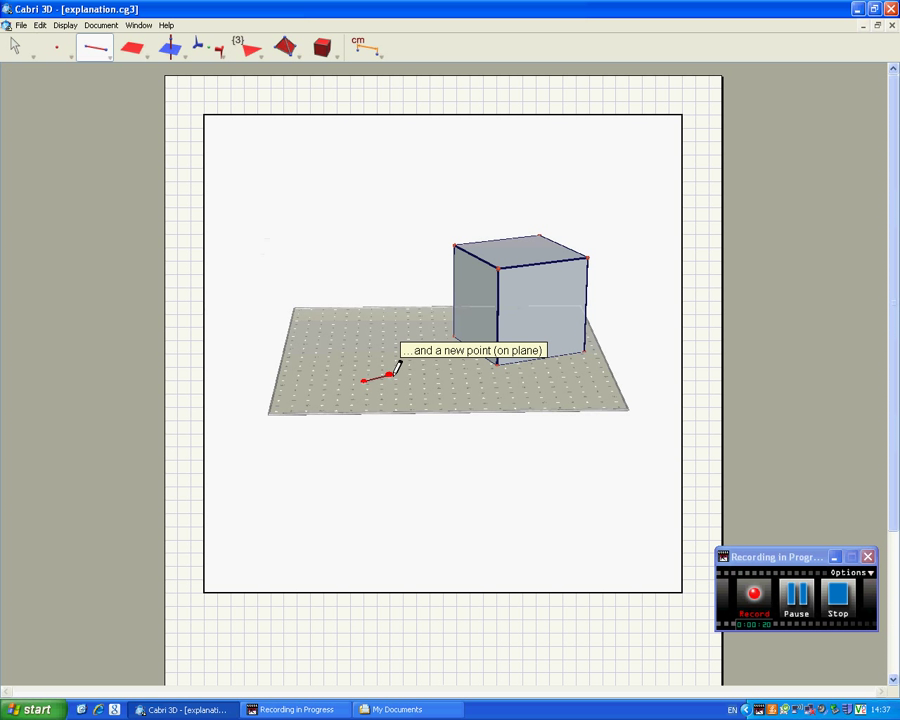
click(400, 374)
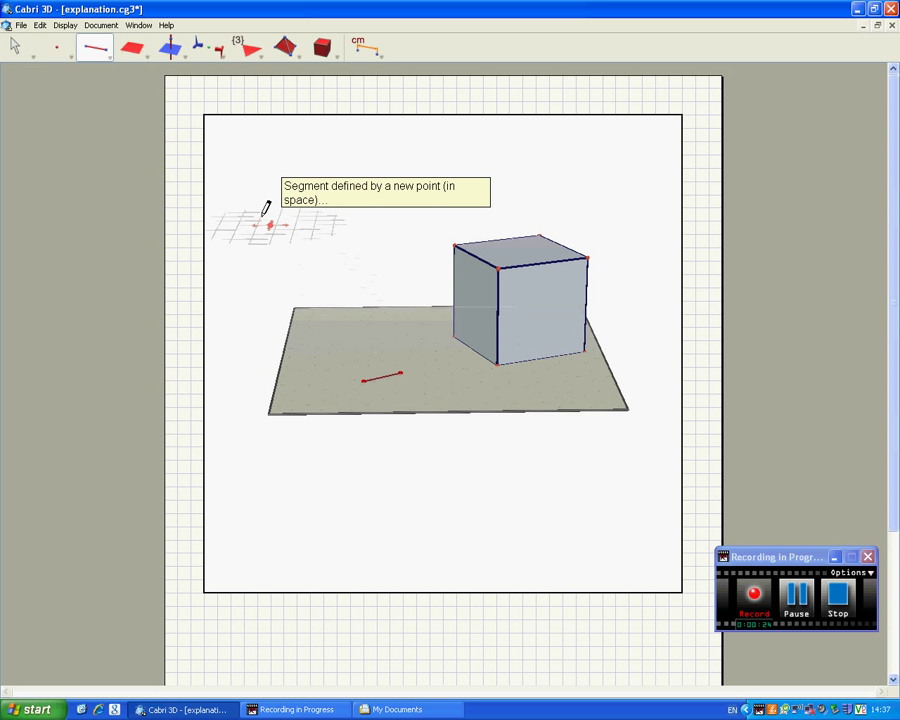
- Place a free point in space left of the cube, then rotate the view to see it
click(58, 51)
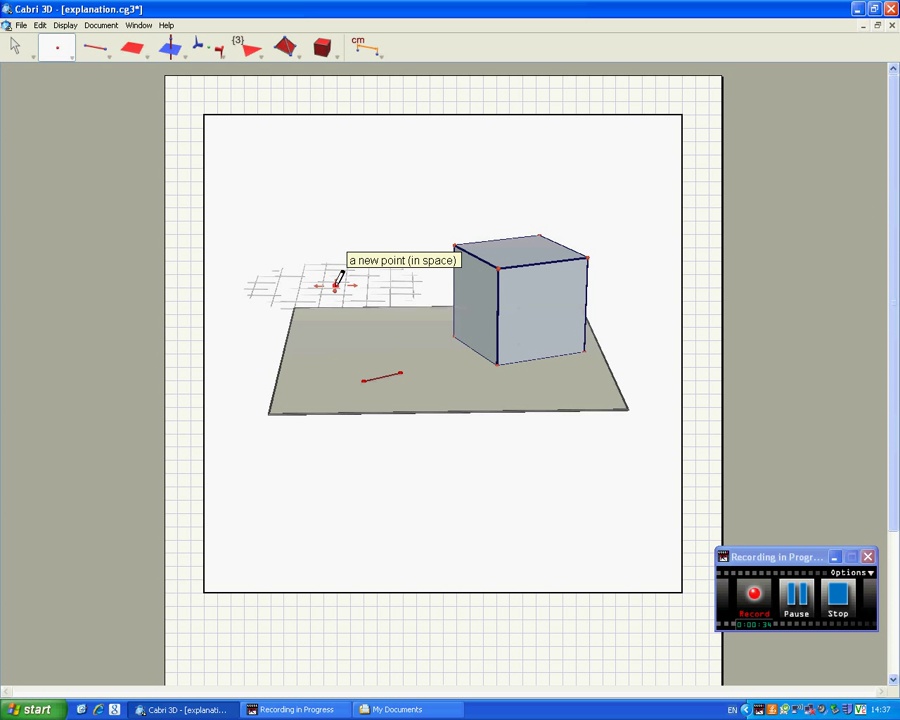
click(336, 285)
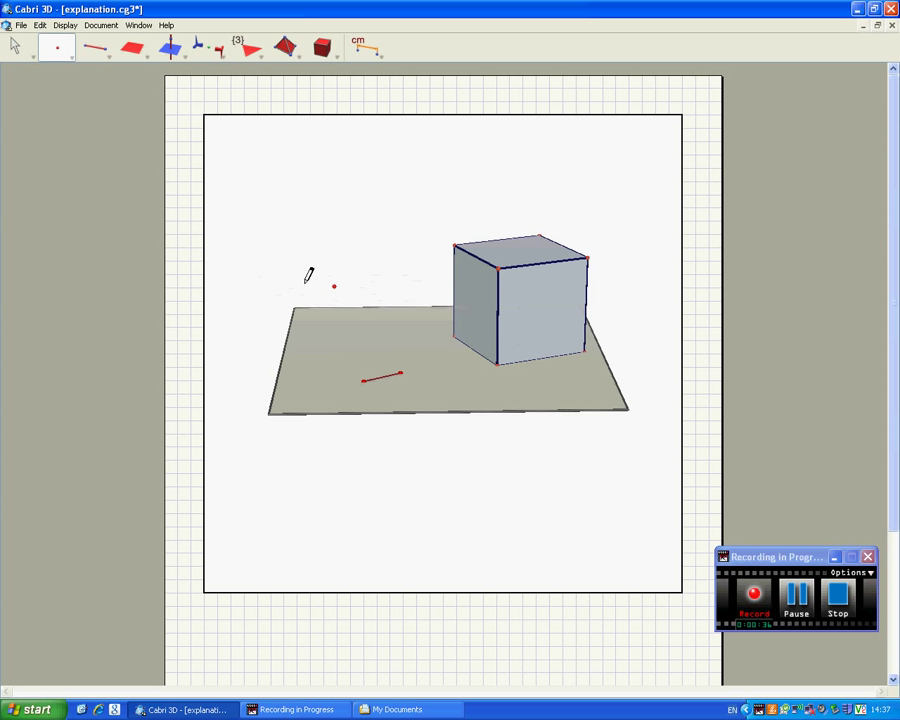
click(17, 50)
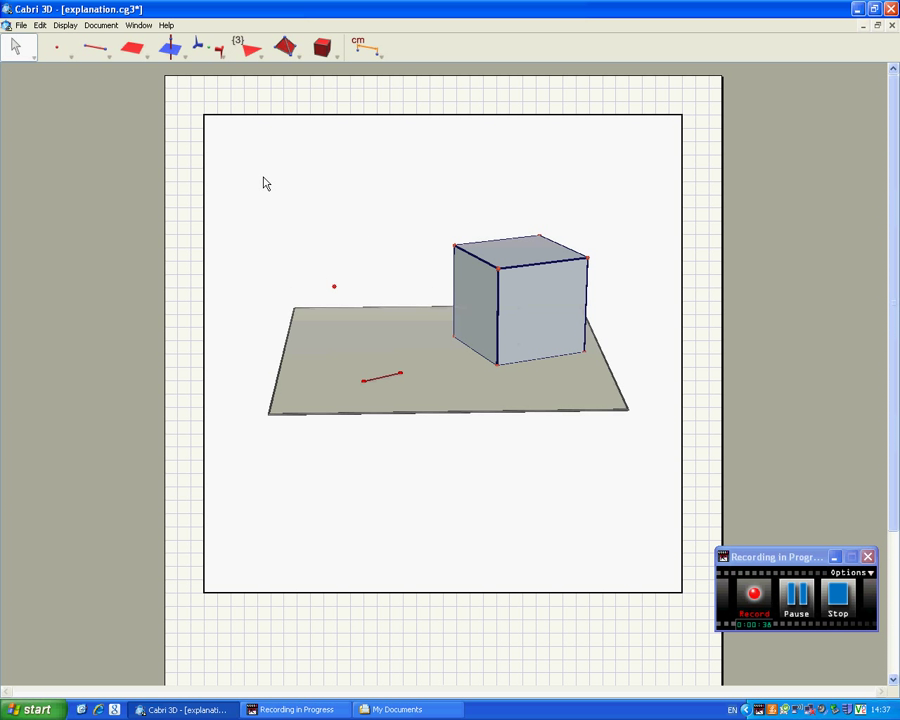
mouse_move(266, 244)
right_down()
mouse_move(297, 273)
mouse_move(333, 271)
mouse_move(265, 232)
right_up()
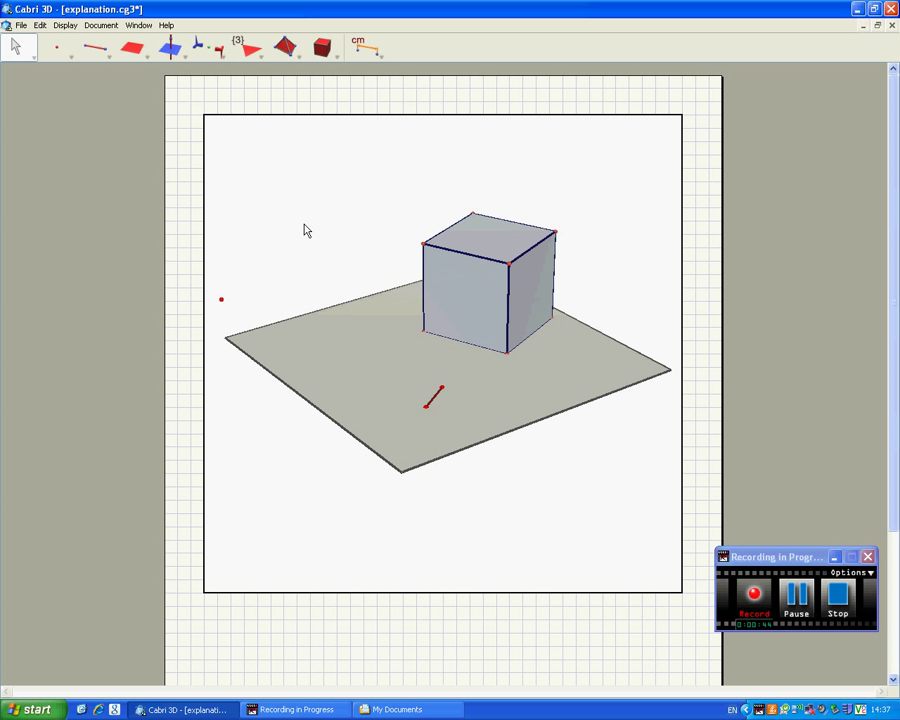
right_drag(280, 233, 248, 231)
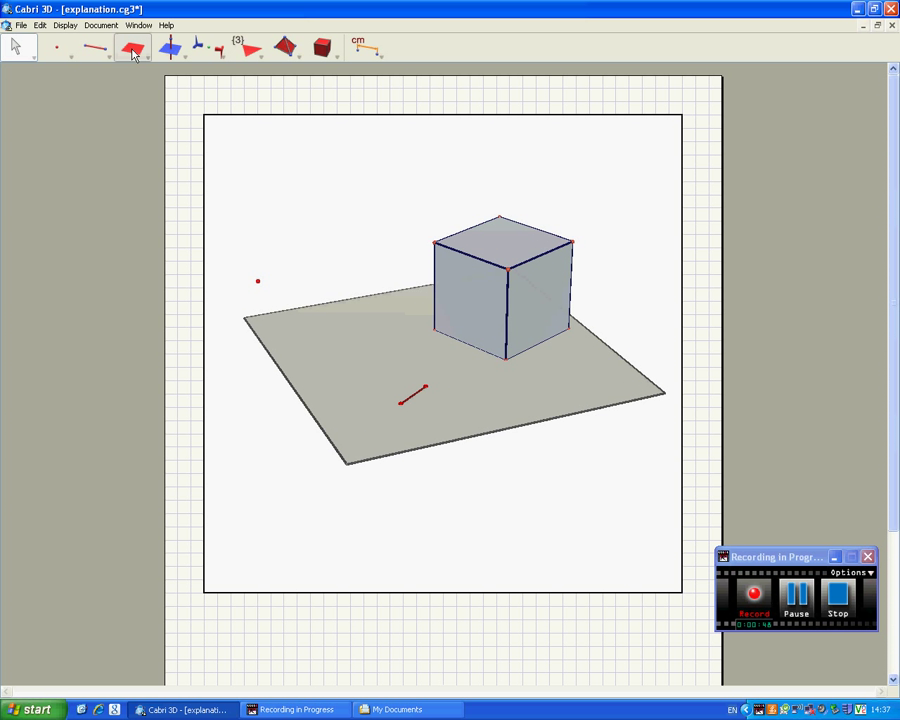
- Create a sphere with the red segment's length as radius, centred on the point left of the cube
drag(132, 48, 159, 158)
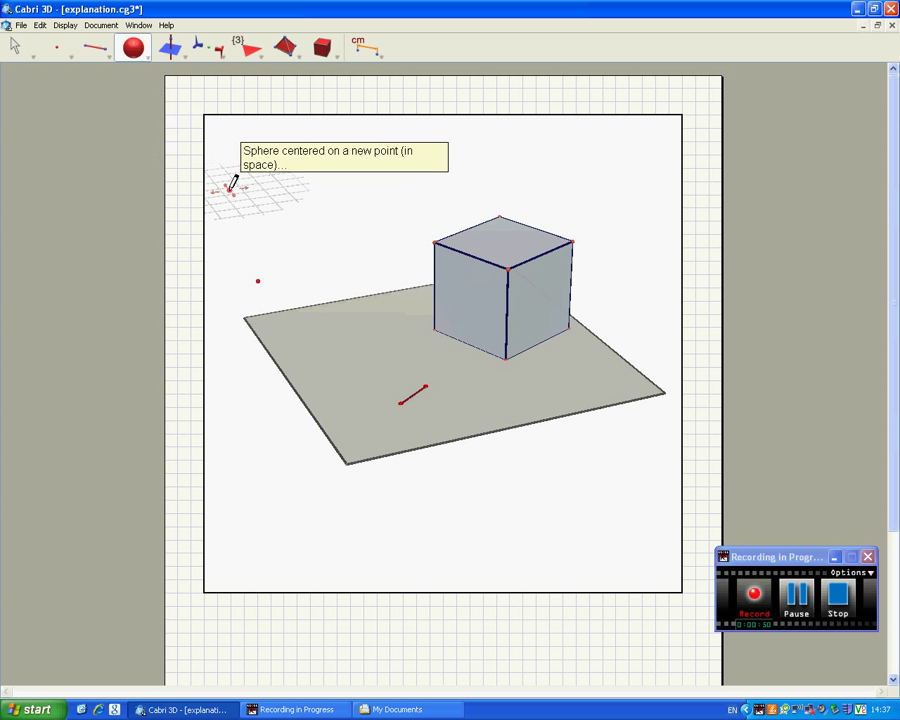
click(417, 396)
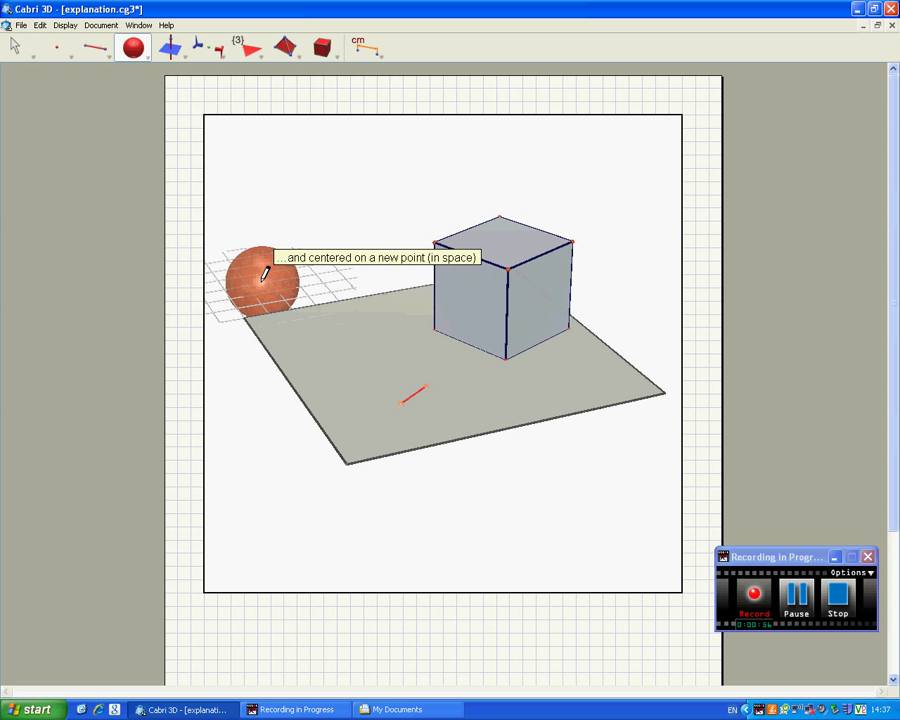
click(258, 287)
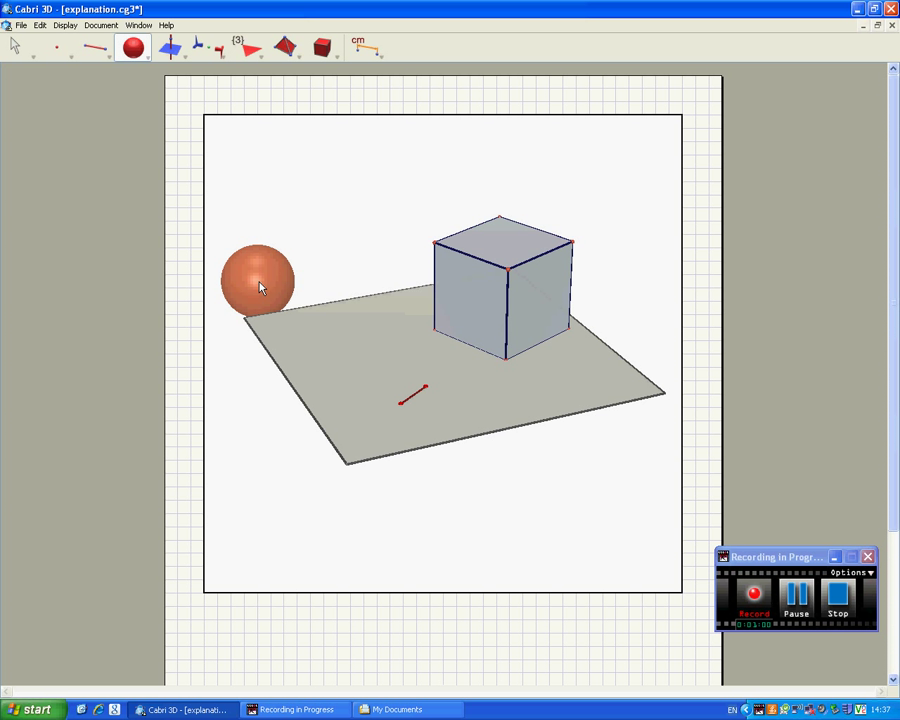
click(15, 46)
- Set the sphere's surface style to Large Dots and drag its centre slightly rightward
right_click(278, 266)
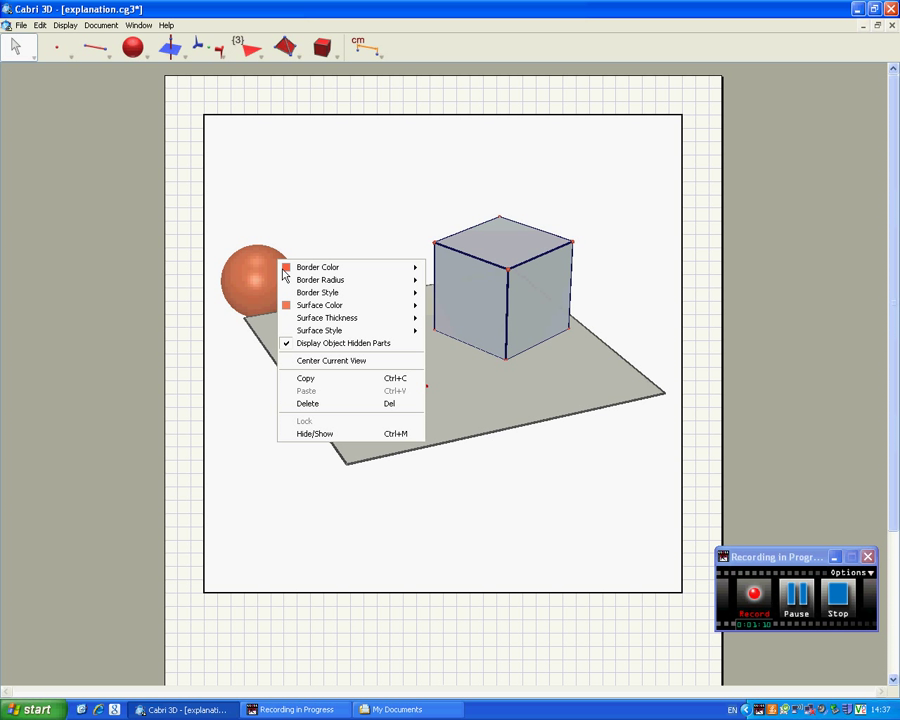
mouse_move(348, 332)
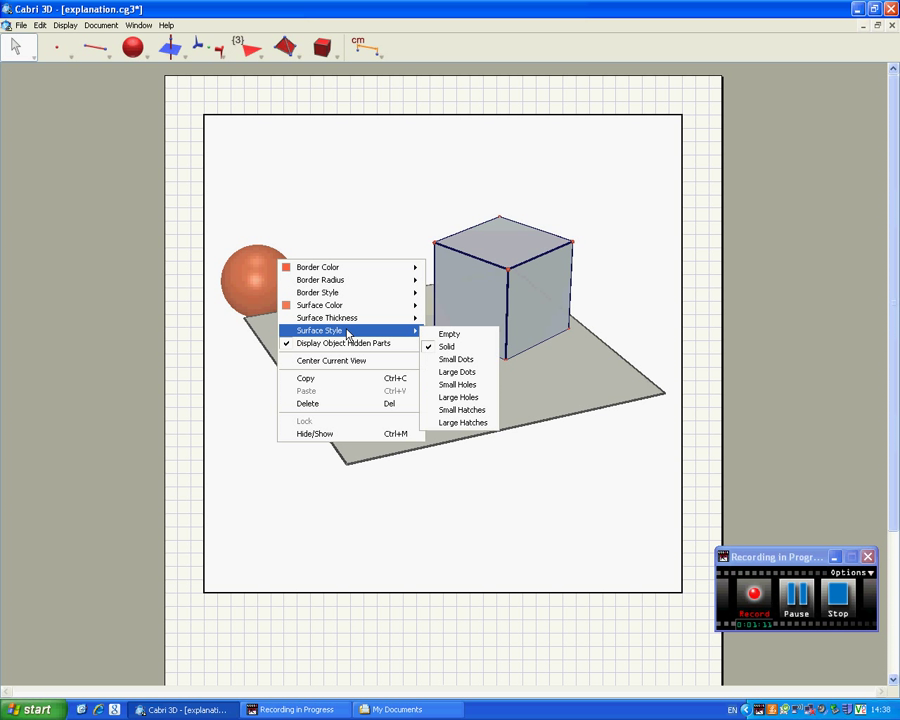
click(449, 372)
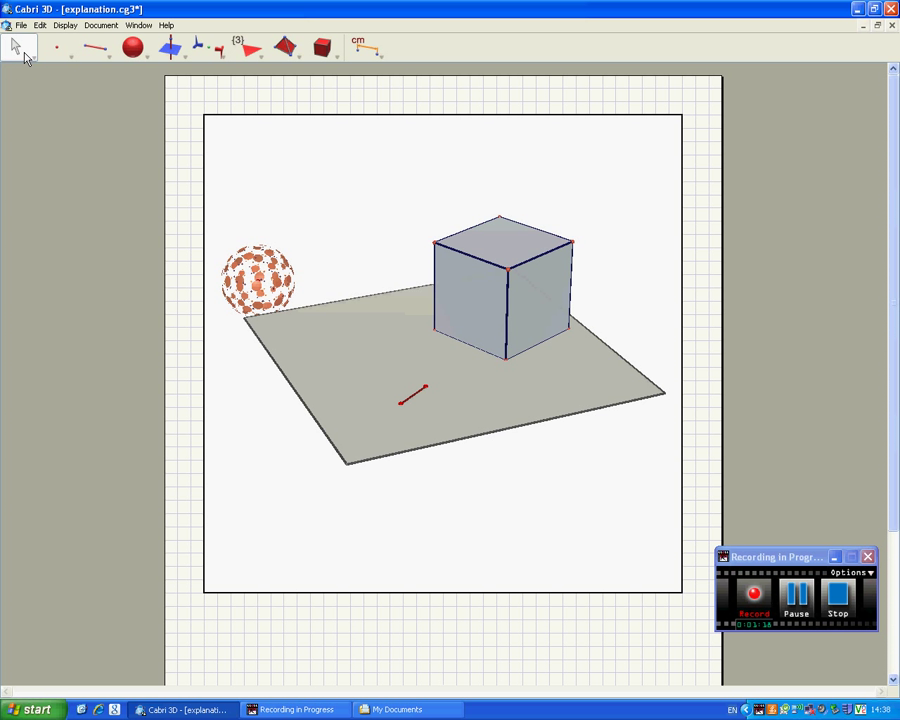
right_drag(336, 228, 348, 229)
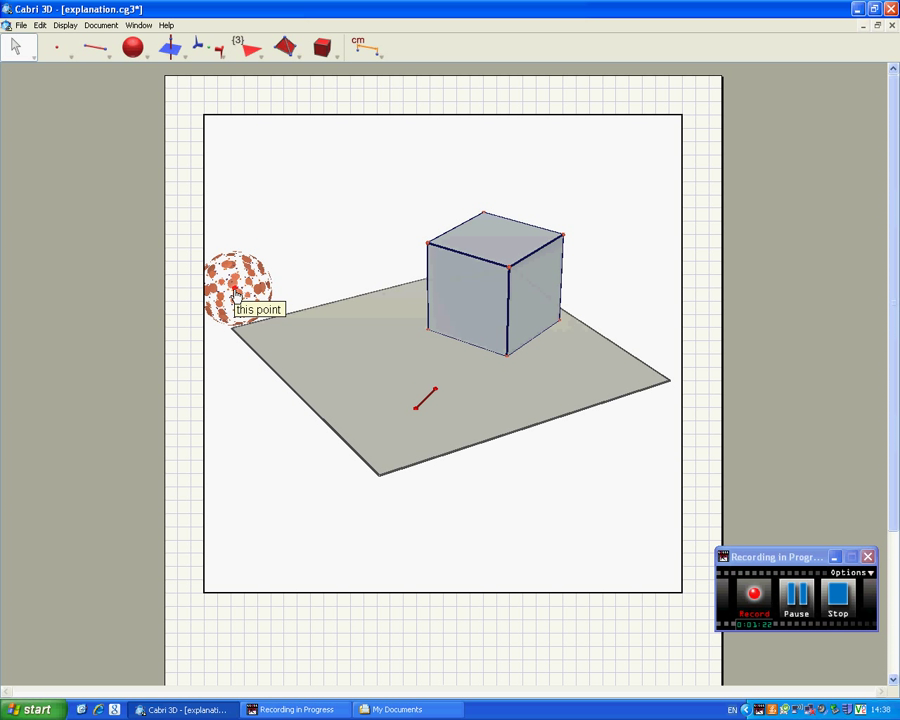
drag(240, 290, 284, 278)
- Draw a segment from the sphere's centre to a new point on its surface
click(60, 50)
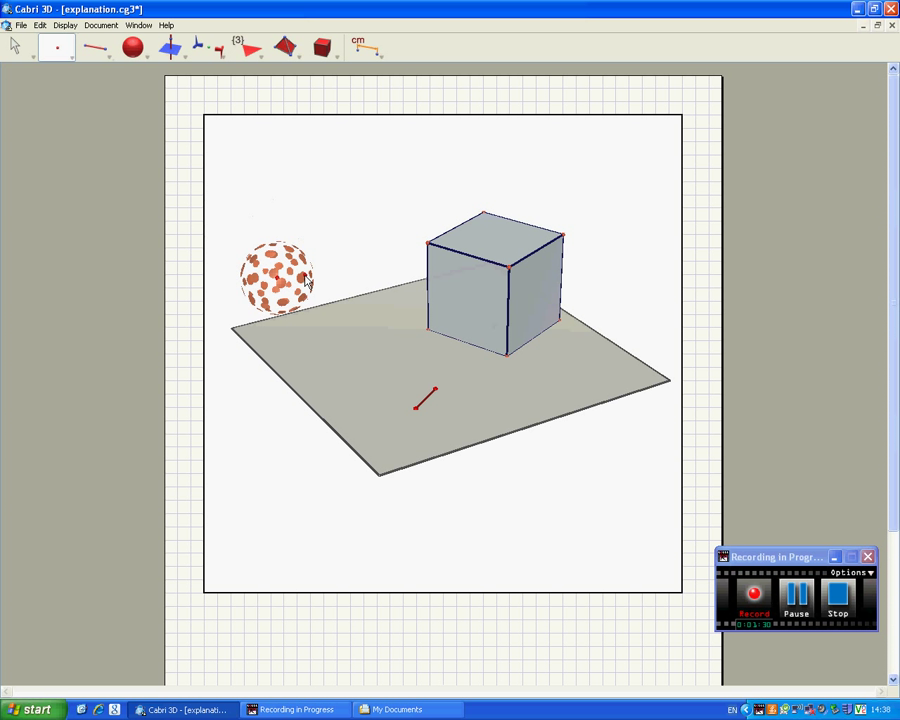
click(97, 50)
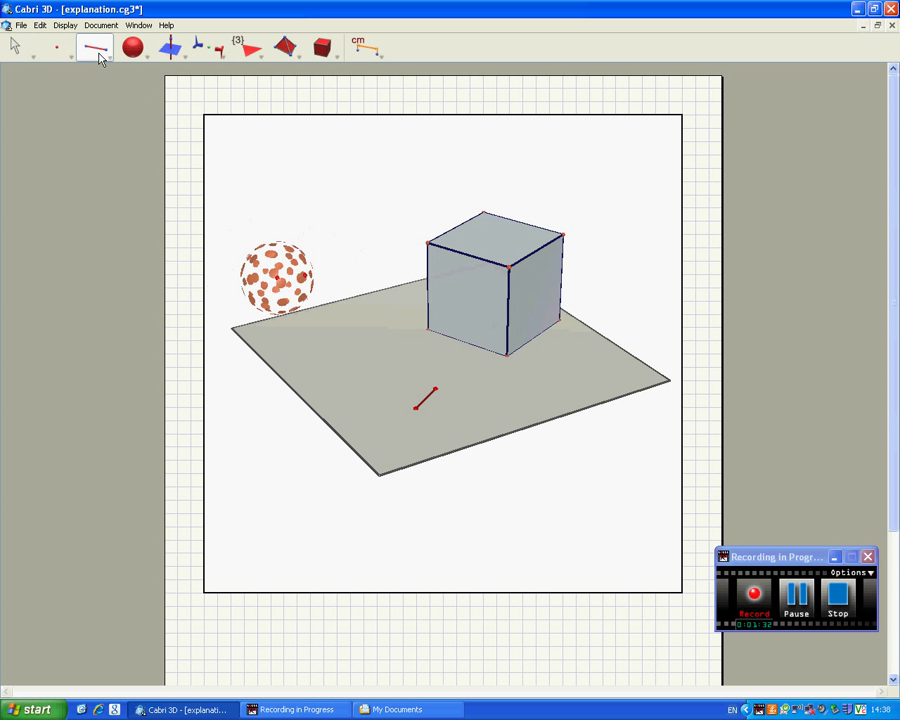
click(277, 280)
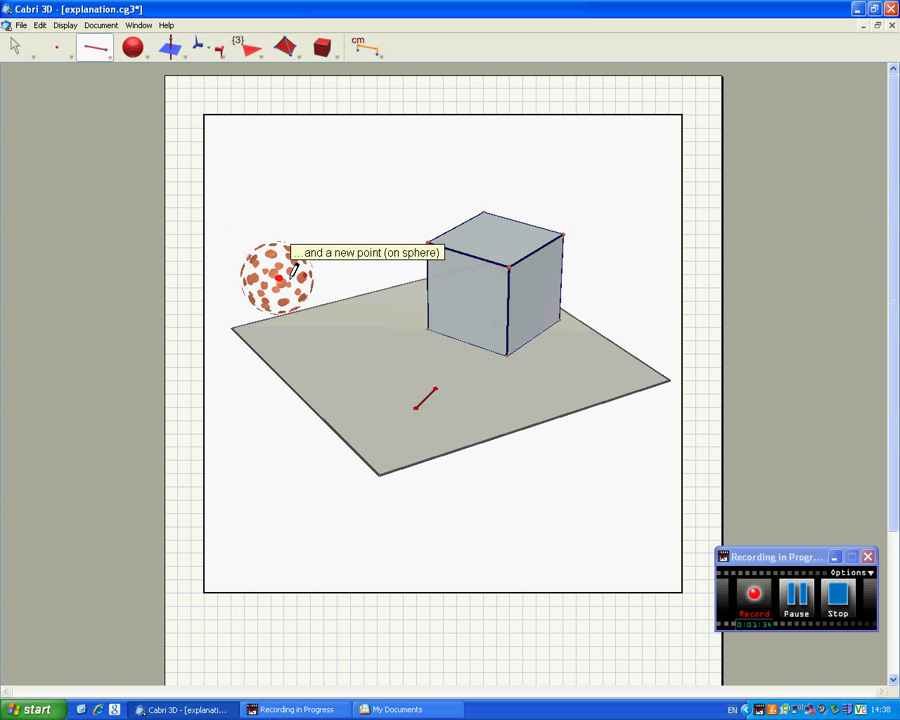
click(306, 280)
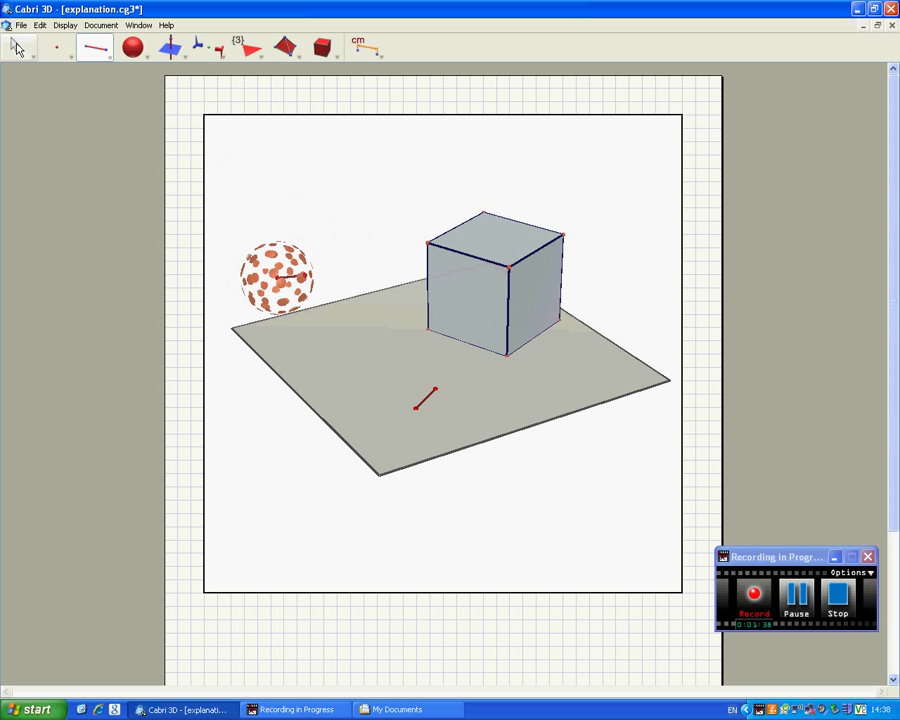
click(16, 47)
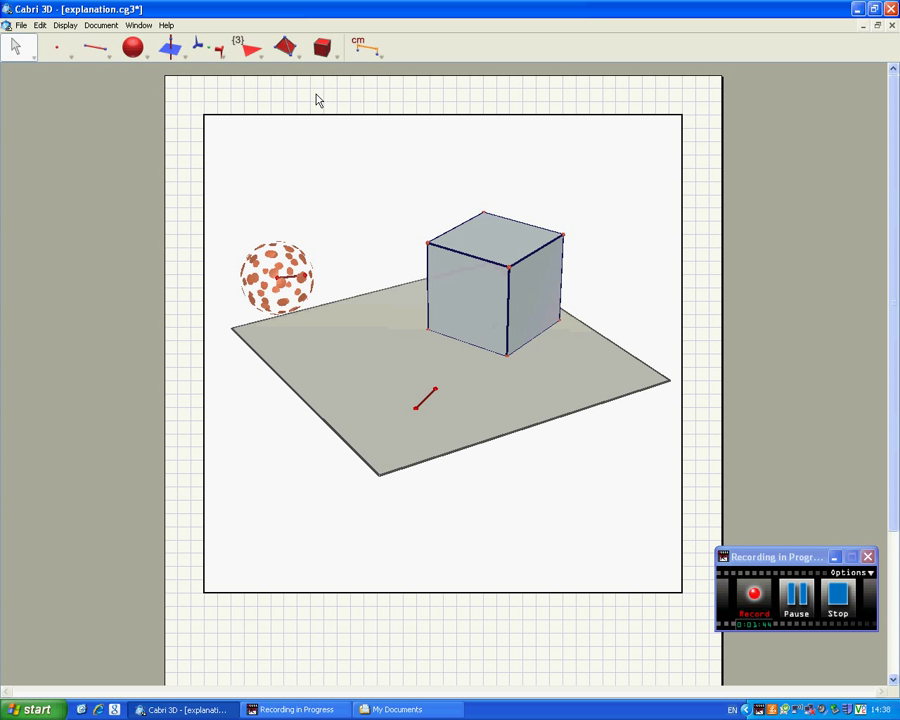
click(249, 50)
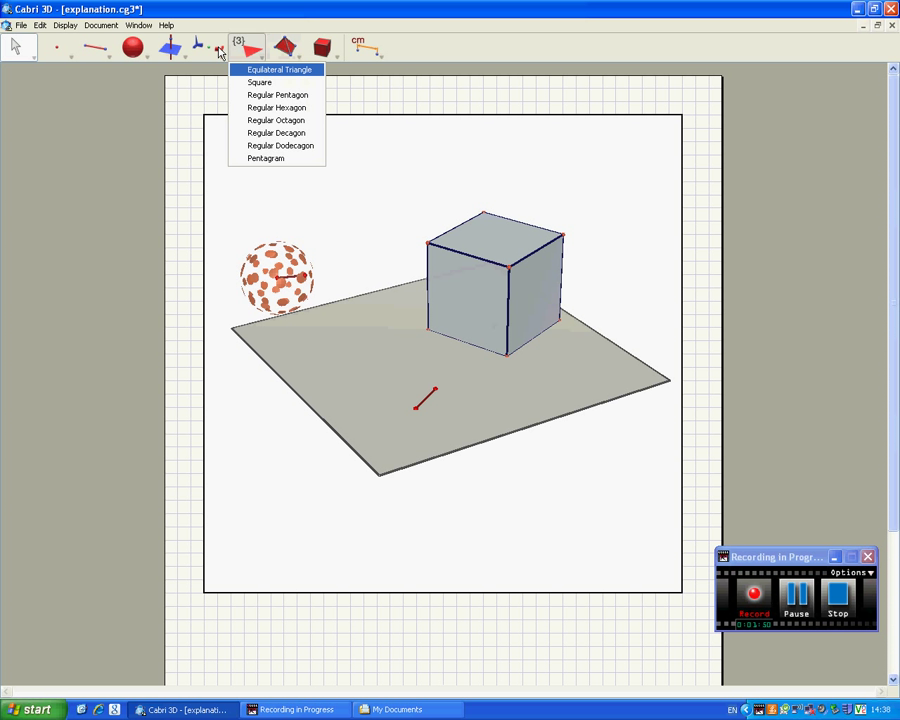
mouse_move(181, 52)
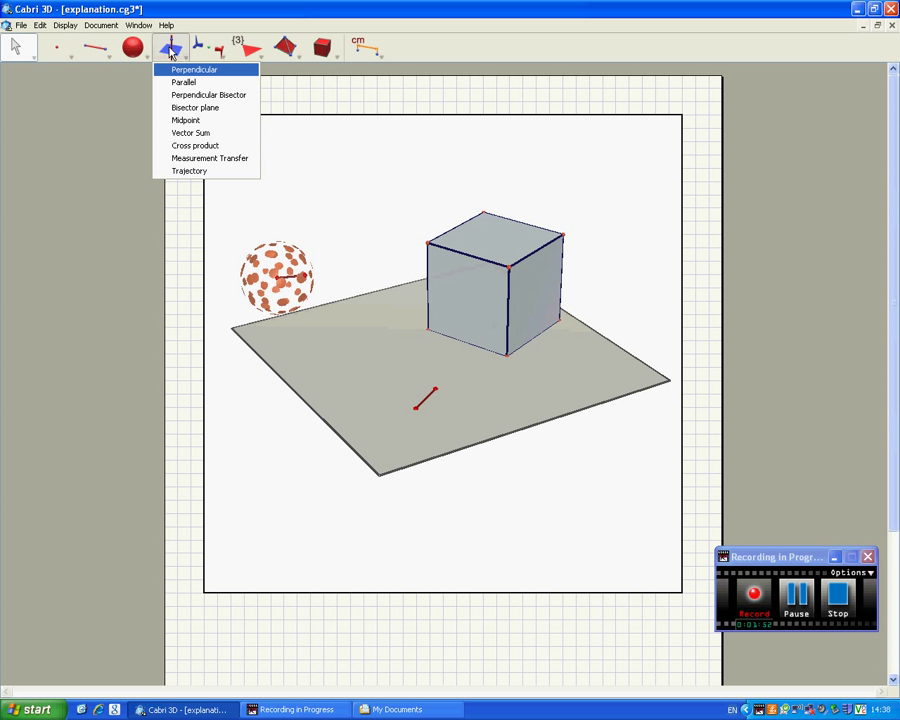
mouse_move(147, 52)
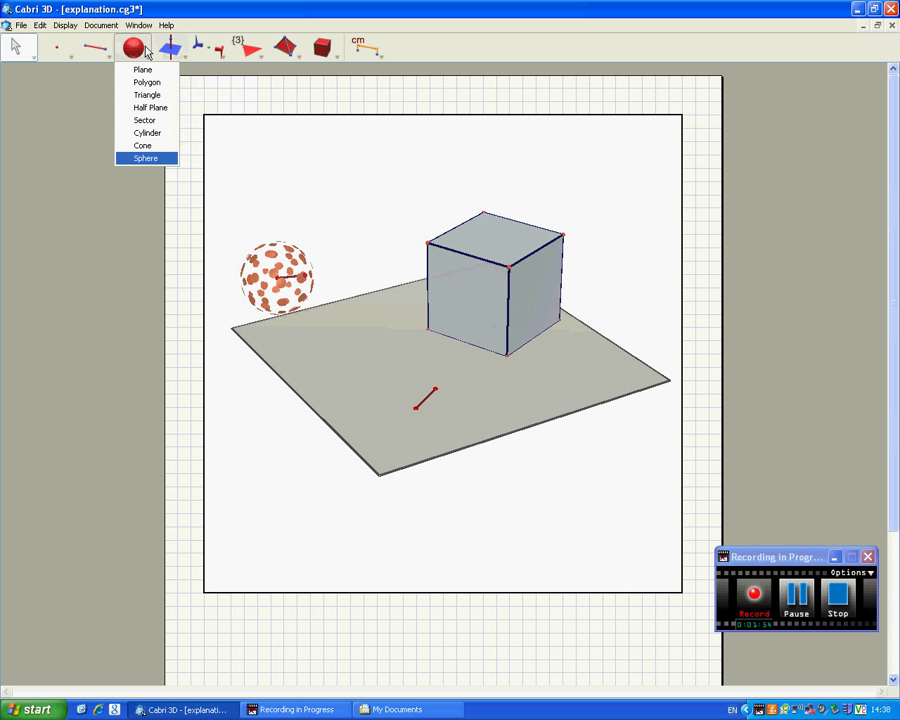
click(149, 71)
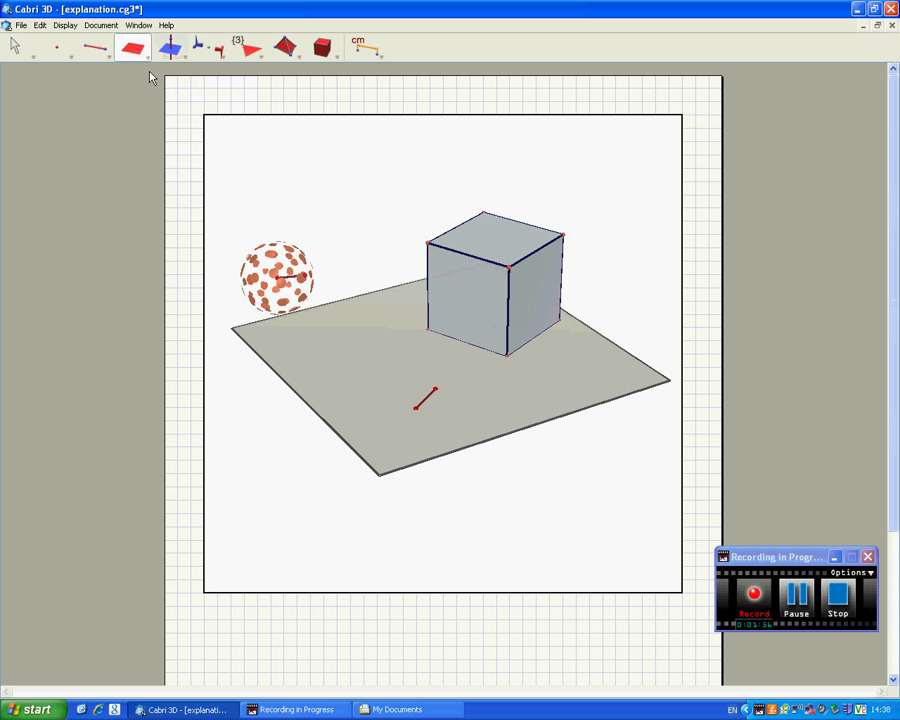
click(284, 265)
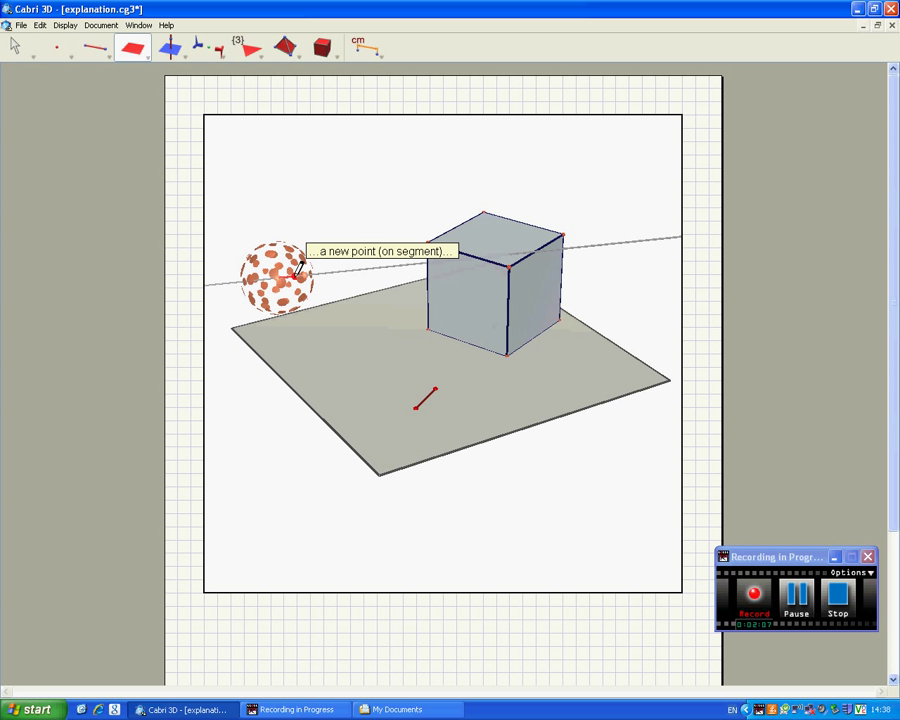
click(301, 267)
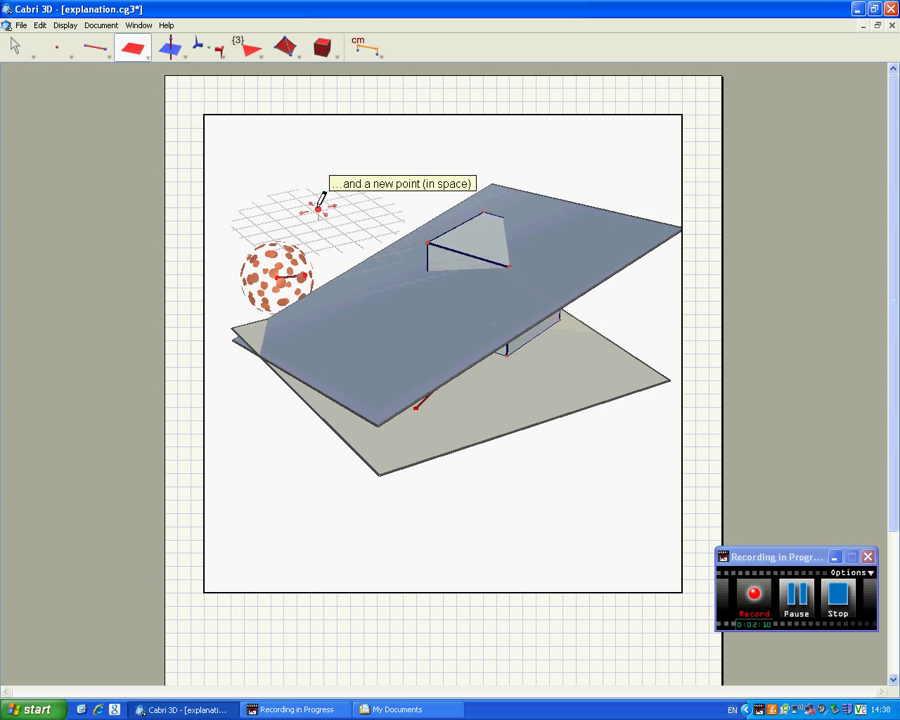
click(314, 203)
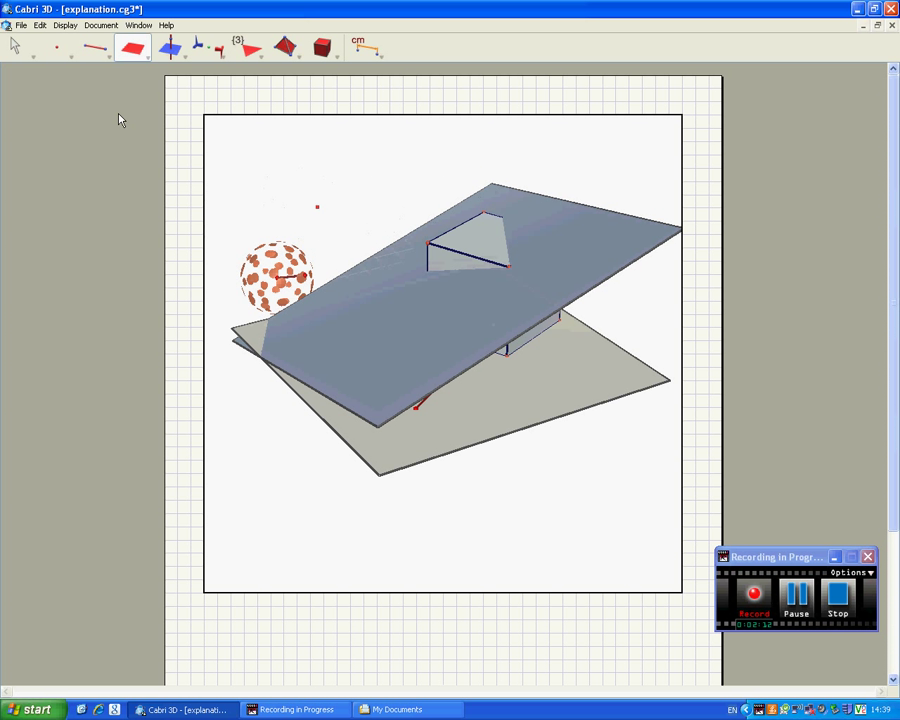
click(14, 47)
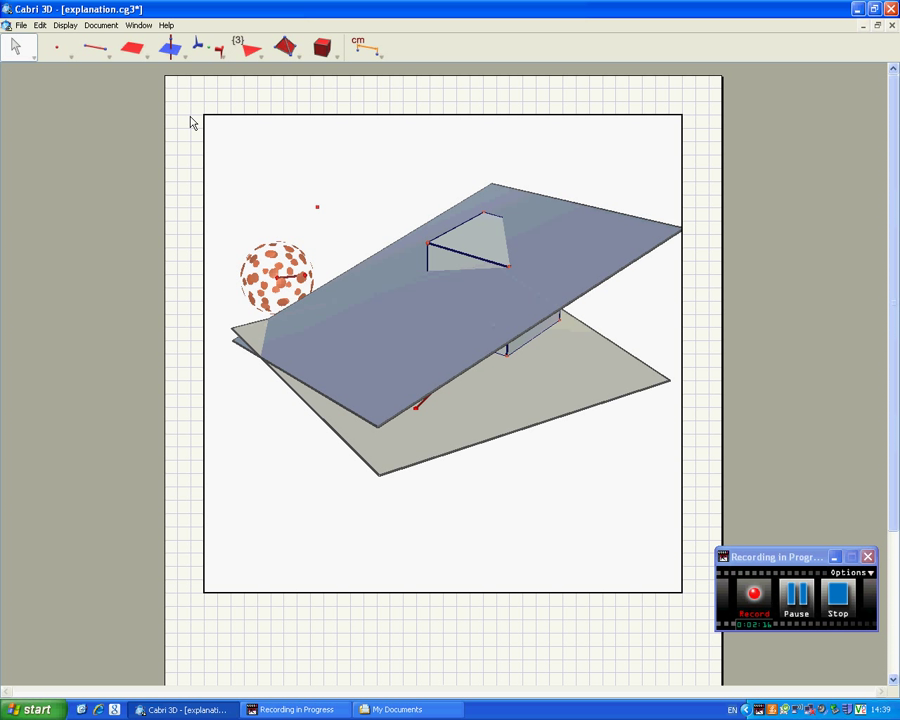
key(ctrl+z)
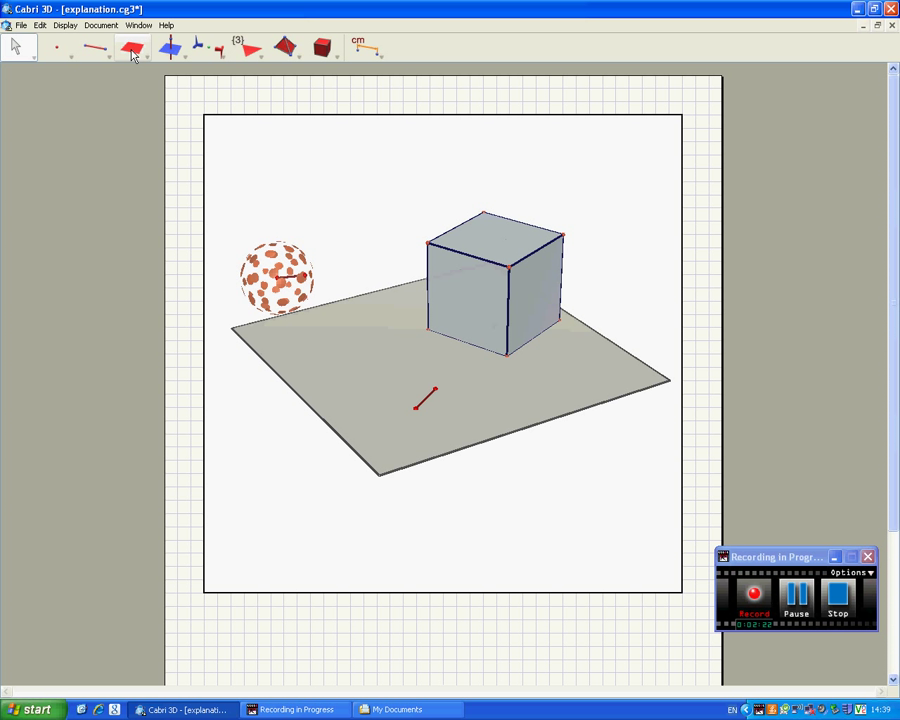
- Construct a plane perpendicular to the radius segment through a new point on it
click(171, 50)
click(171, 52)
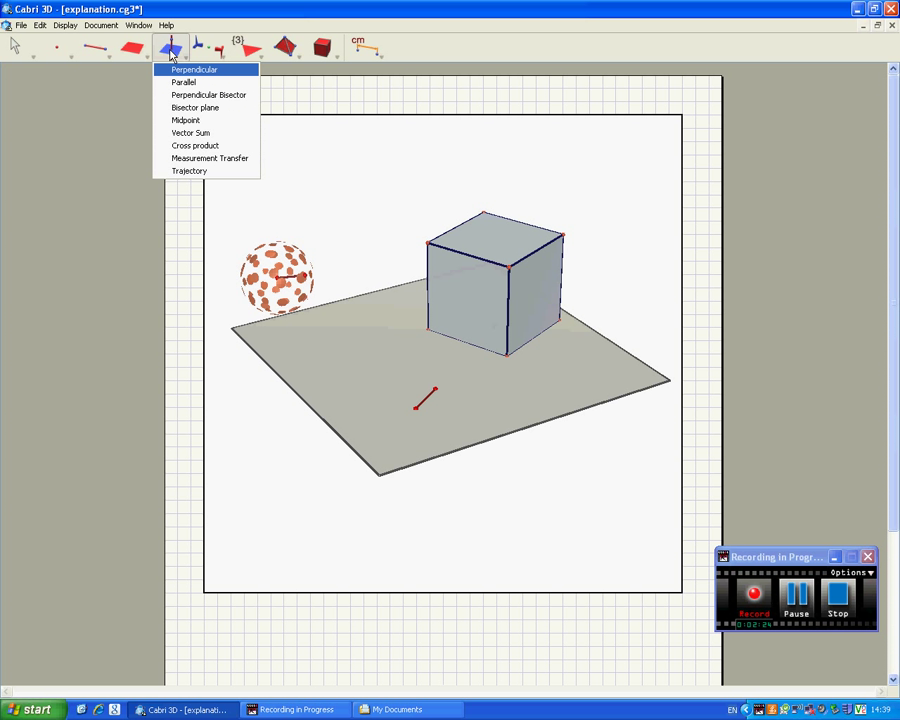
click(193, 69)
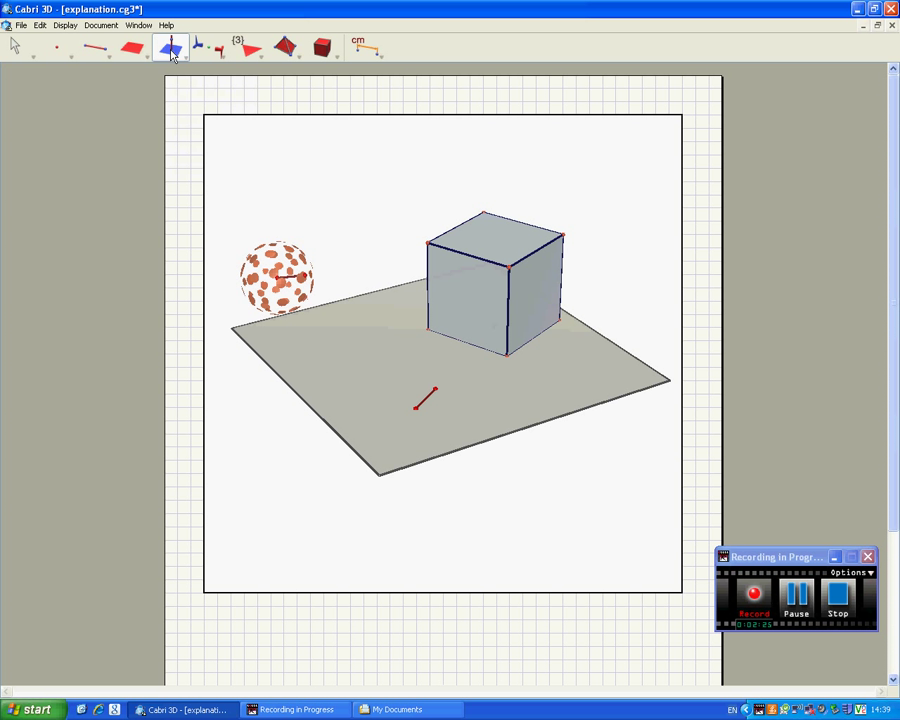
click(293, 274)
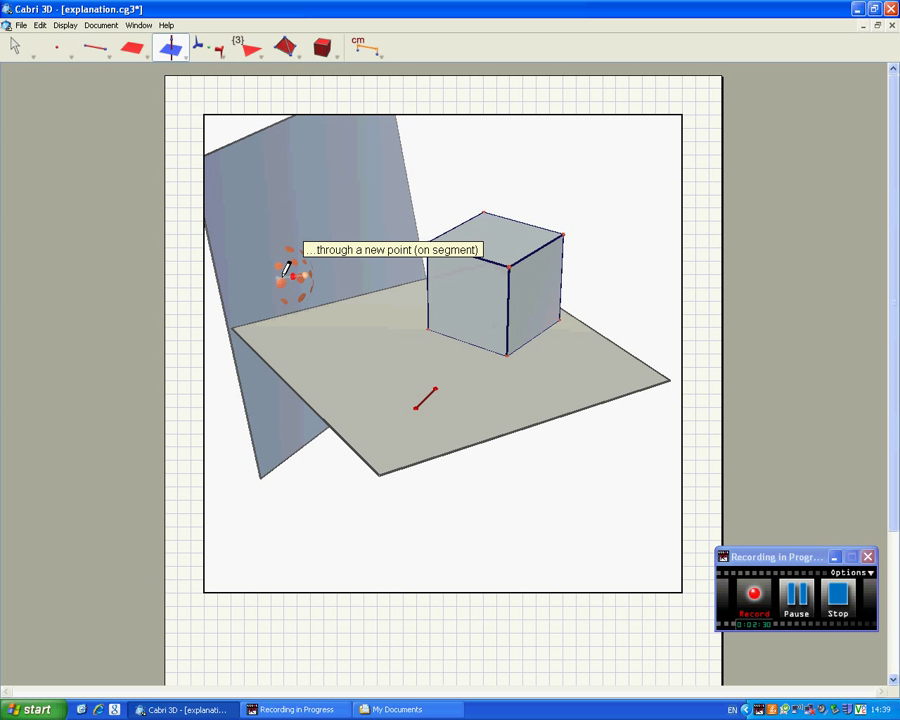
click(278, 283)
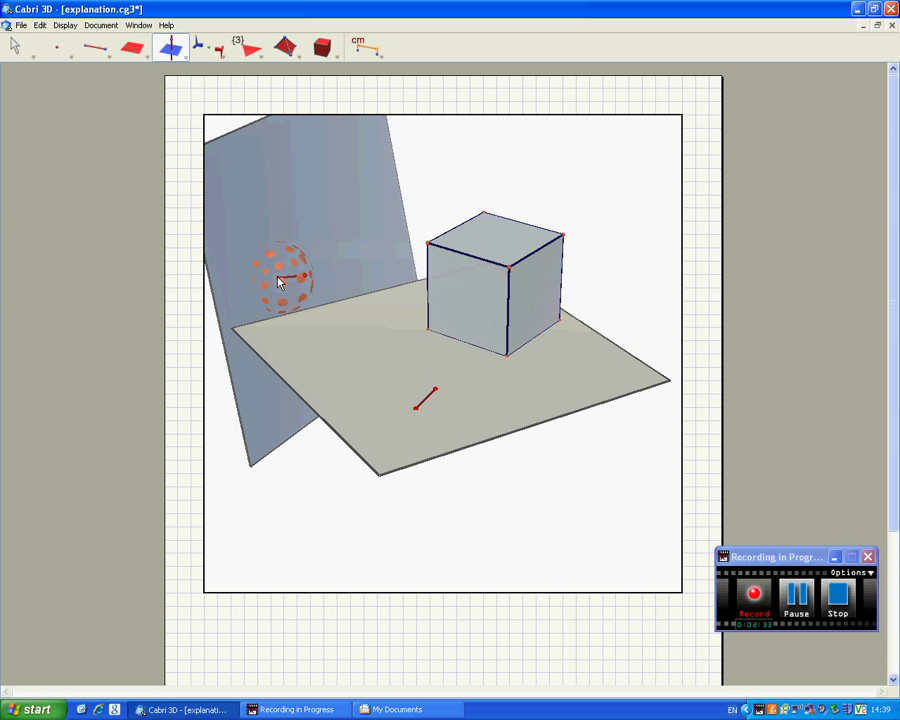
click(17, 45)
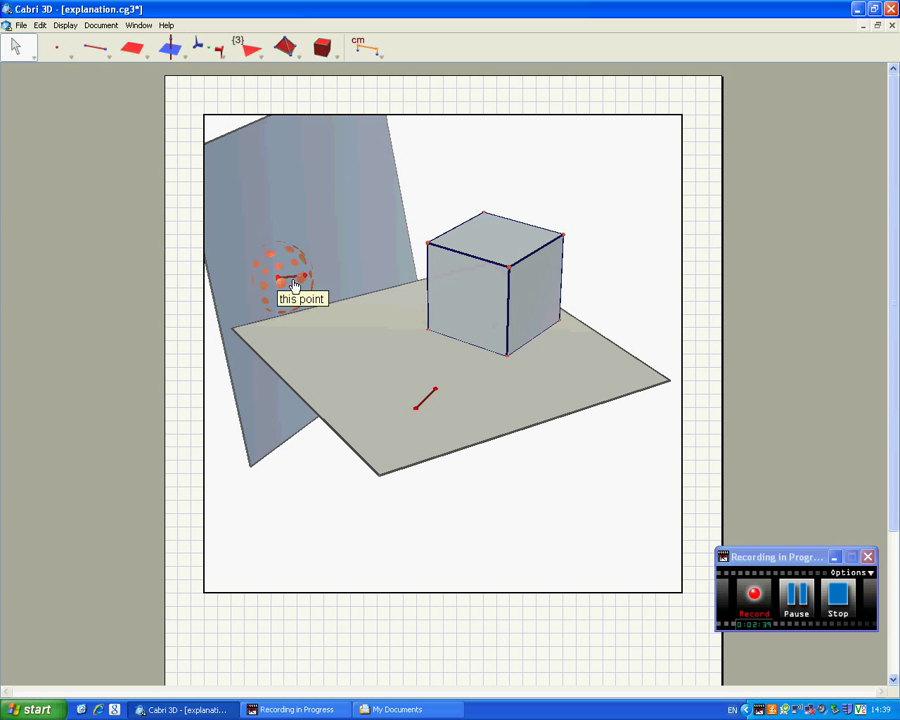
- Drag the radius's surface point around the sphere to re-tilt the perpendicular plane, viewed from lower down
drag(293, 285, 372, 255)
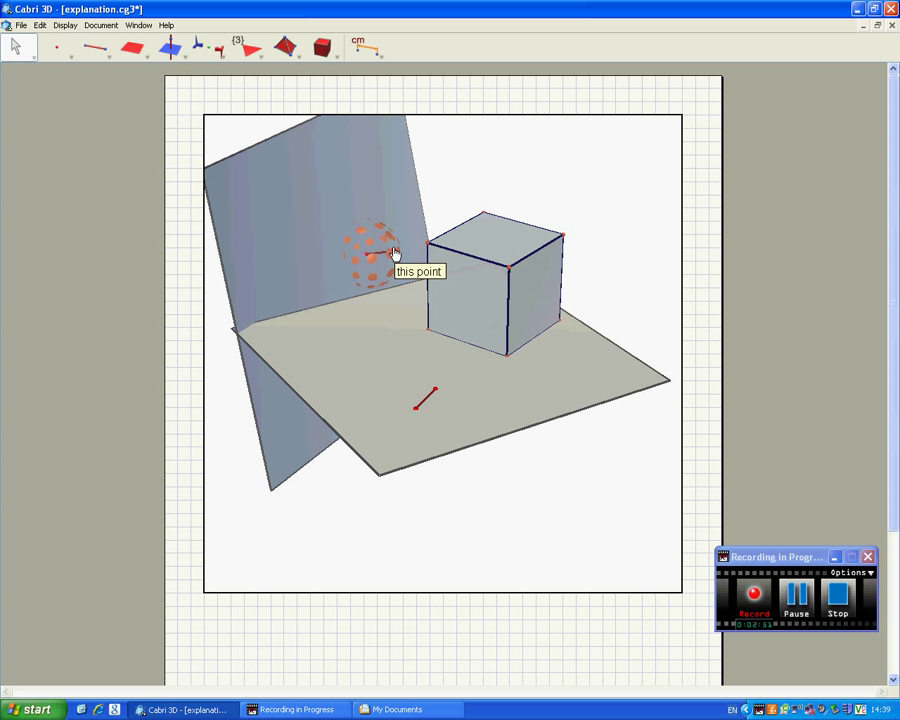
drag(394, 254, 358, 268)
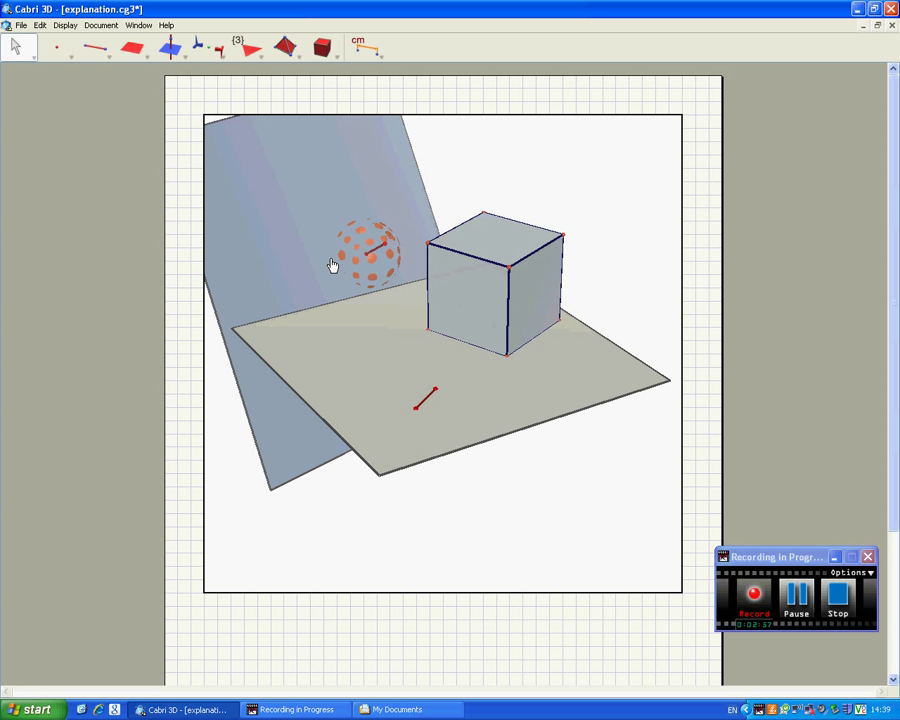
right_drag(362, 254, 279, 314)
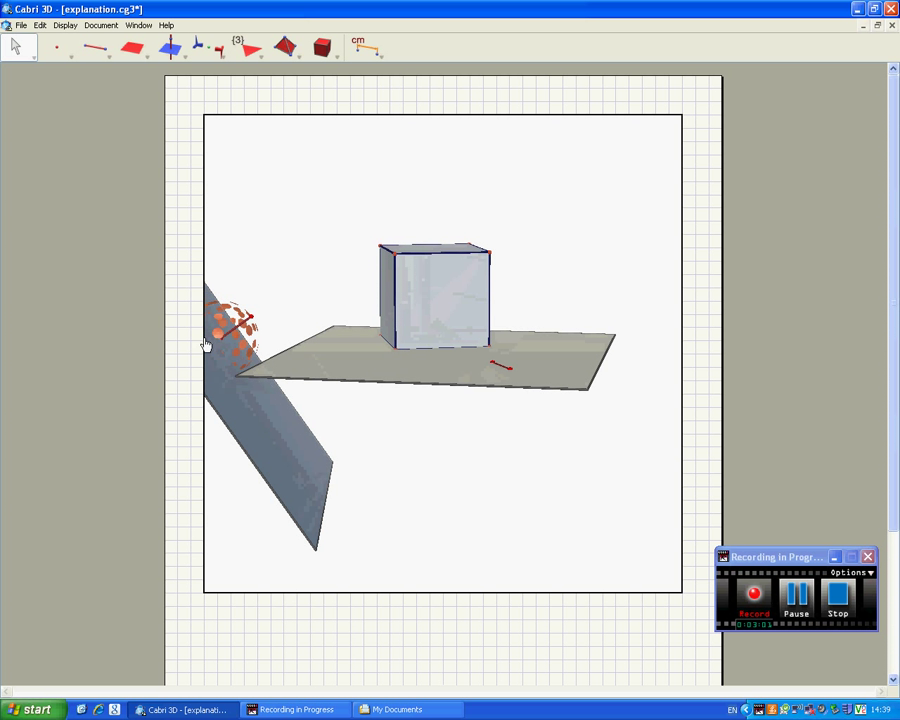
- Move the sphere's centre beside the cube's base and tilt the radius so the plane slants through the cube
drag(238, 338, 288, 343)
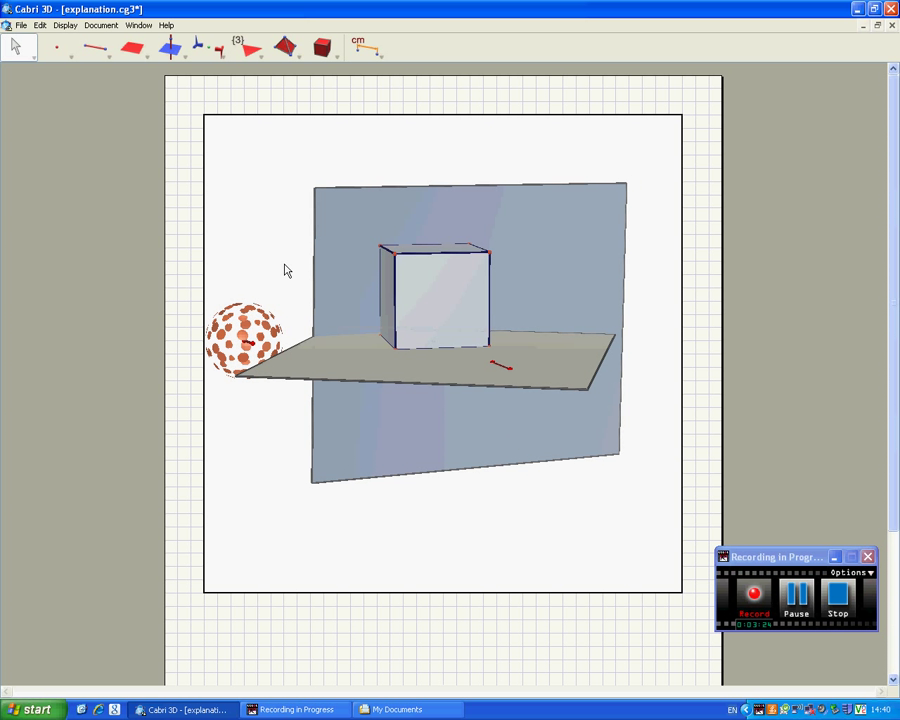
right_drag(315, 265, 421, 272)
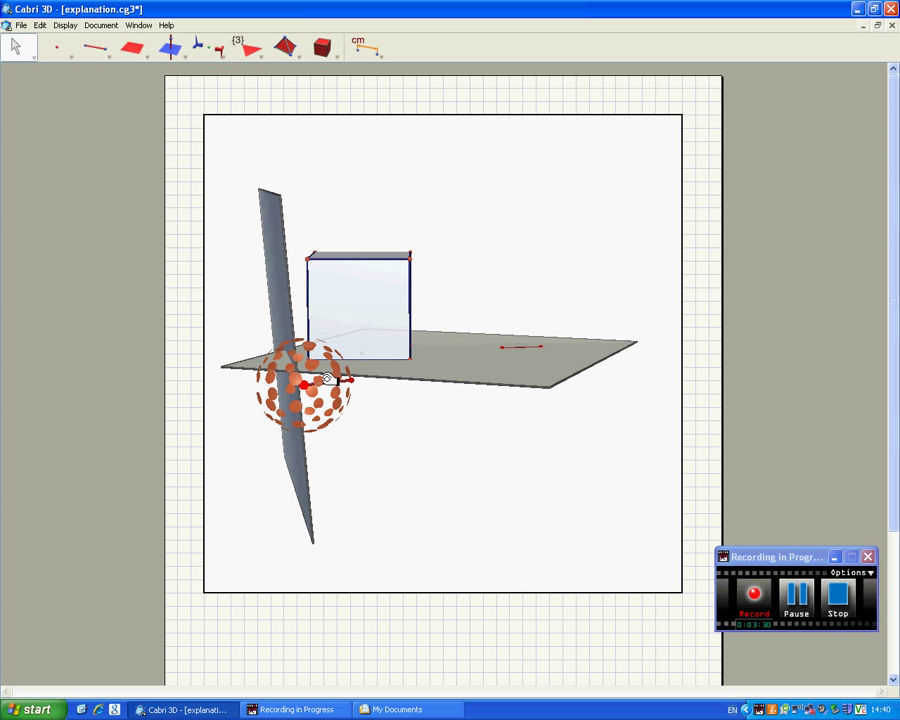
drag(304, 385, 392, 374)
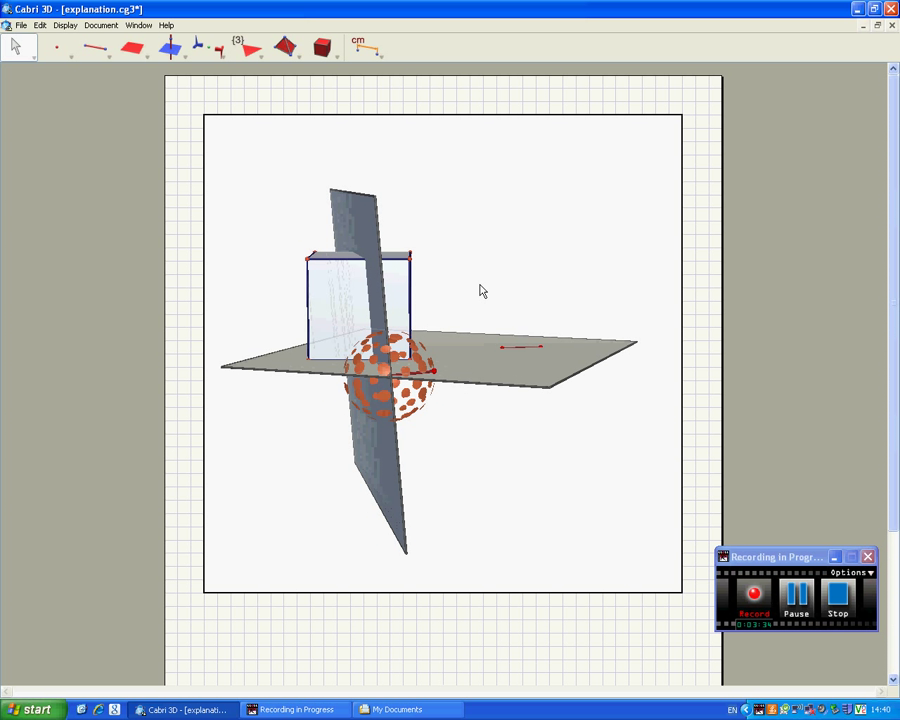
right_drag(456, 283, 413, 289)
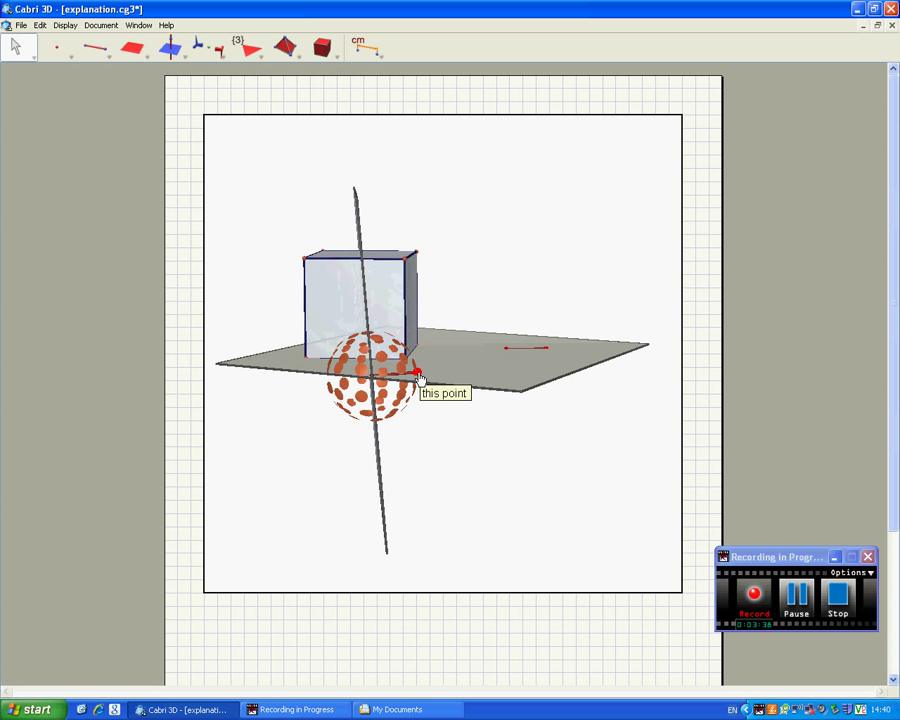
mouse_move(418, 374)
mouse_down()
mouse_move(426, 386)
mouse_move(420, 356)
mouse_up()
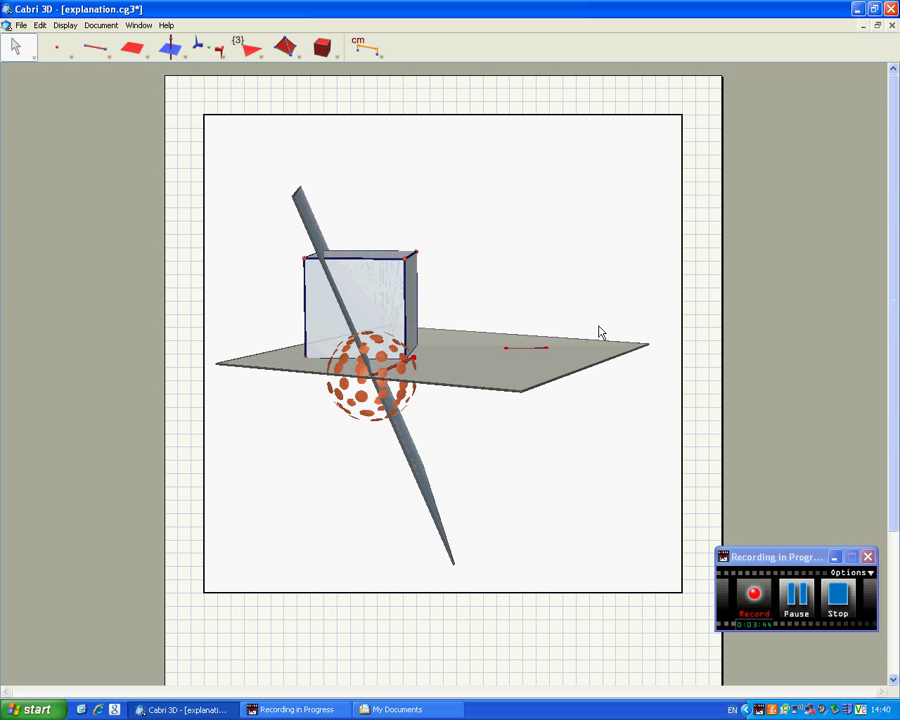